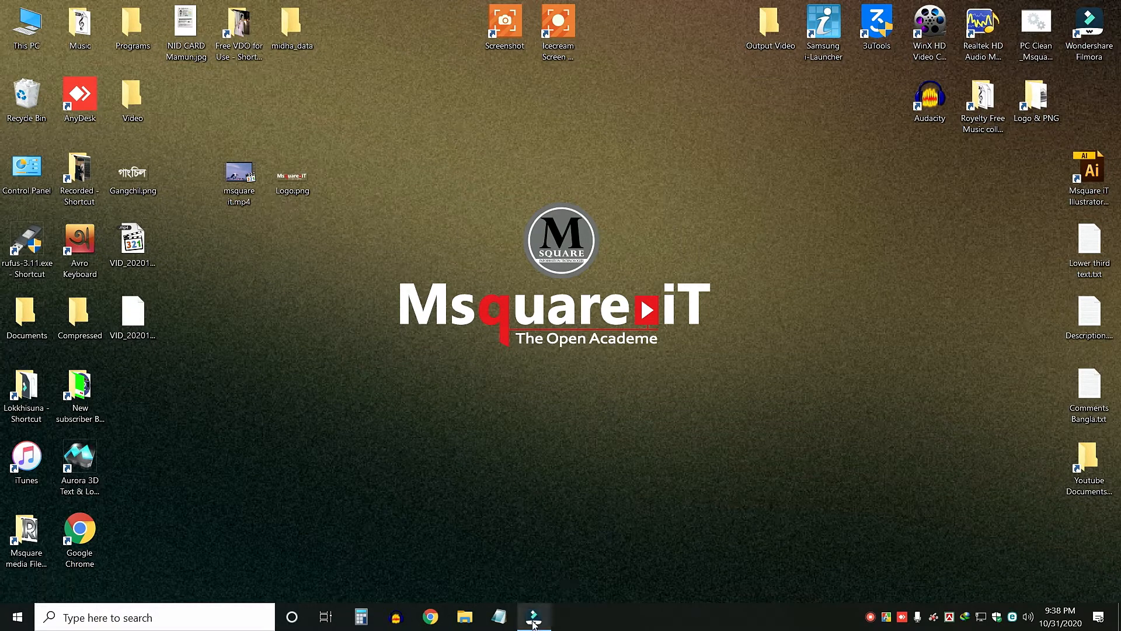
# - Switch to Wondershare Filmora, set the preview playback quality to Full and toggle the use of original media when paused
pyautogui.moveTo(533, 626)
pyautogui.click(536, 534)
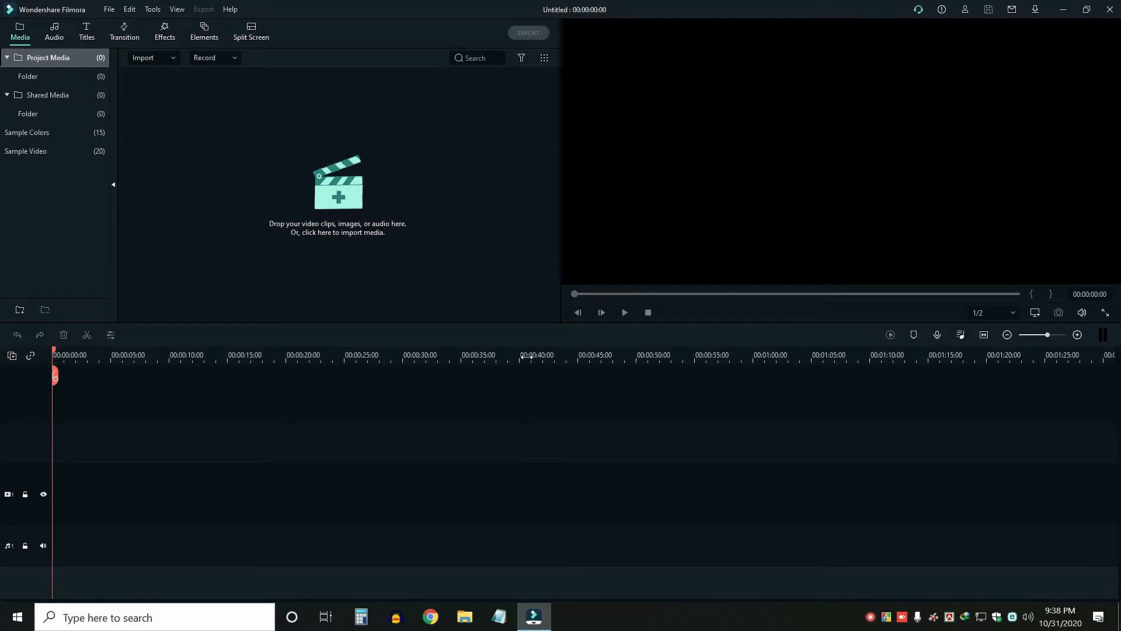
pyautogui.click(1008, 311)
pyautogui.click(990, 338)
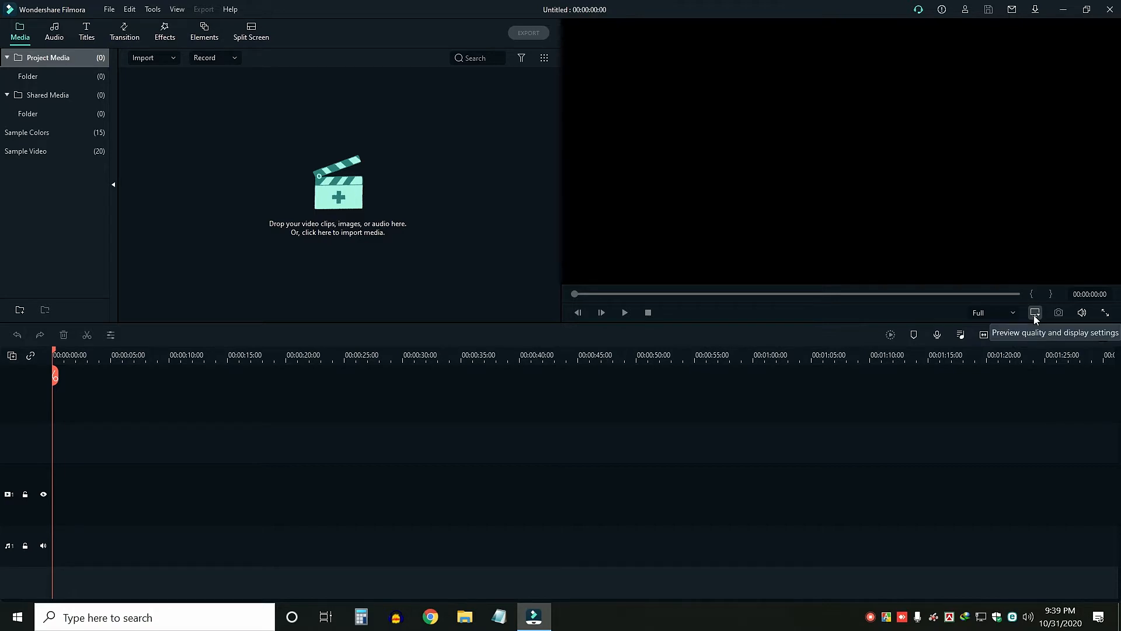
pyautogui.click(1035, 314)
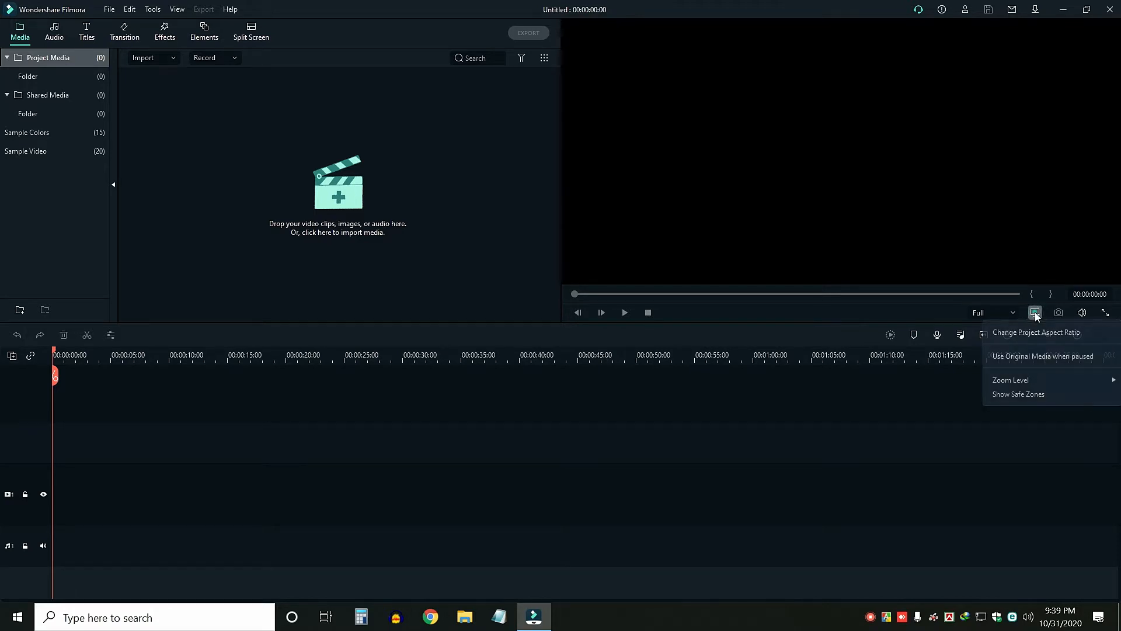
pyautogui.click(1035, 356)
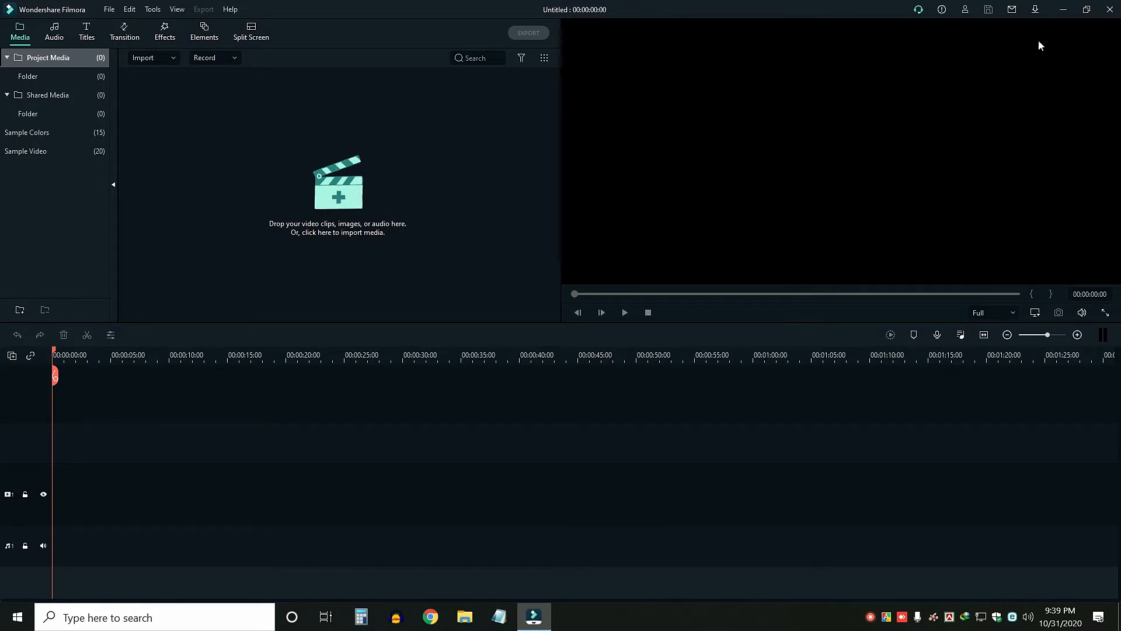
# - Import msquare it.mp4 from the desktop and place it at the start of the first video track, matching the project to 1920 x 1080 30fps
pyautogui.click(1063, 9)
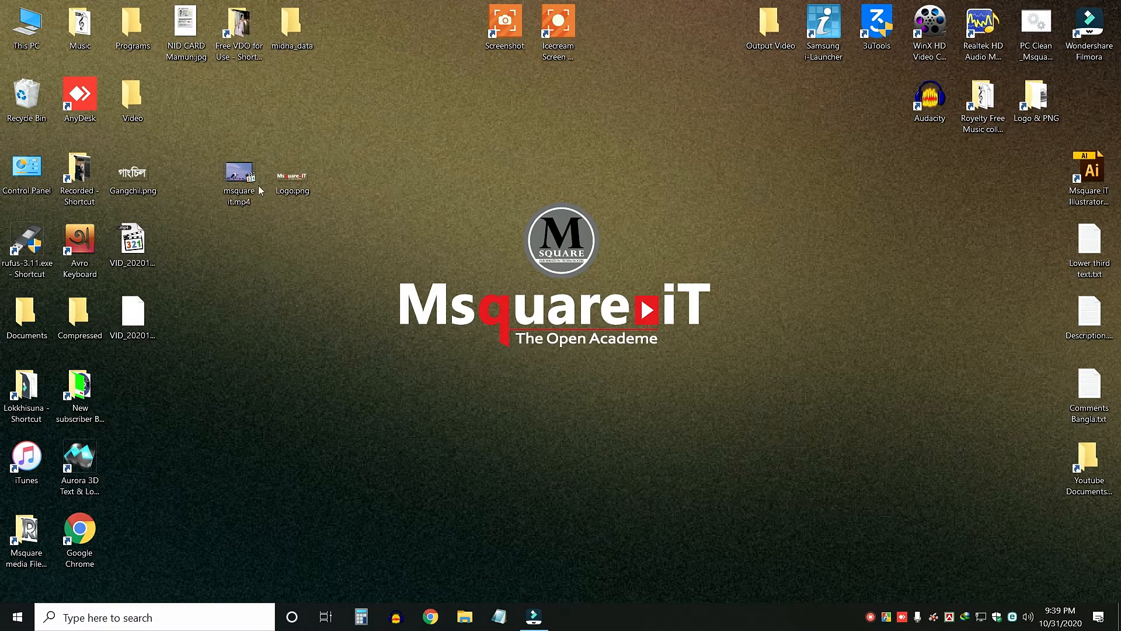
pyautogui.moveTo(244, 181); pyautogui.dragTo(354, 187)
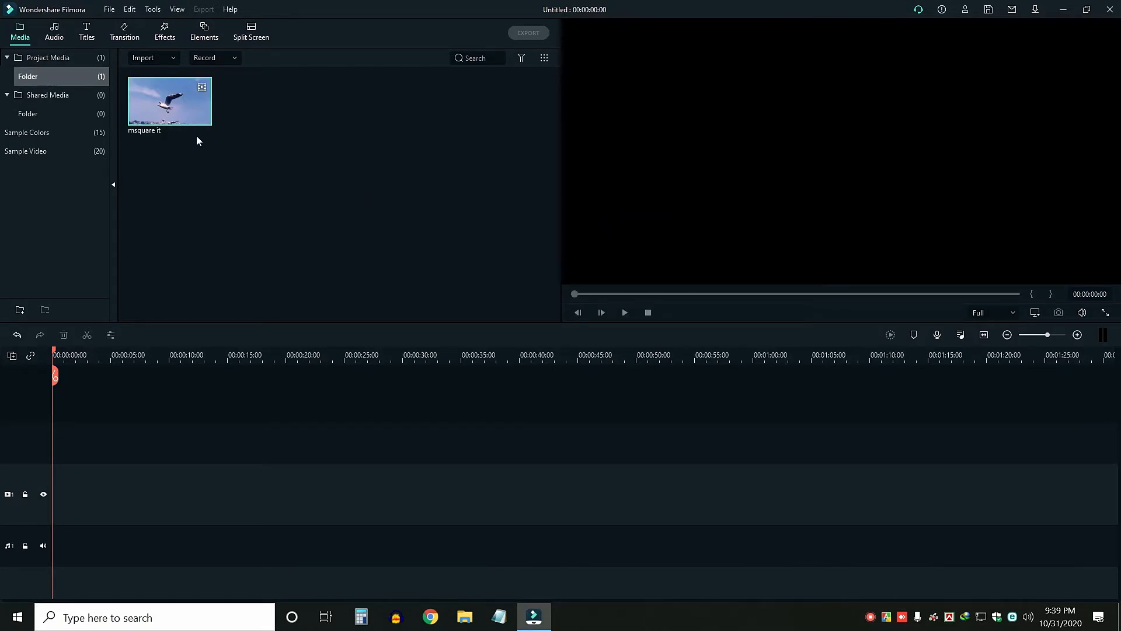
pyautogui.moveTo(188, 104); pyautogui.dragTo(39, 536)
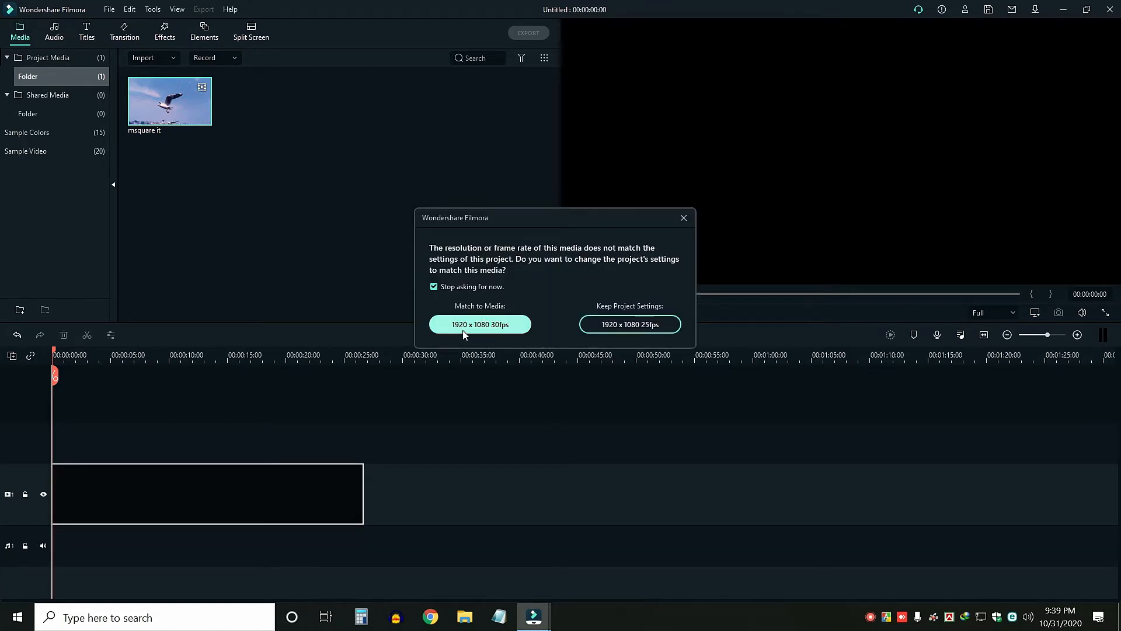
pyautogui.click(493, 325)
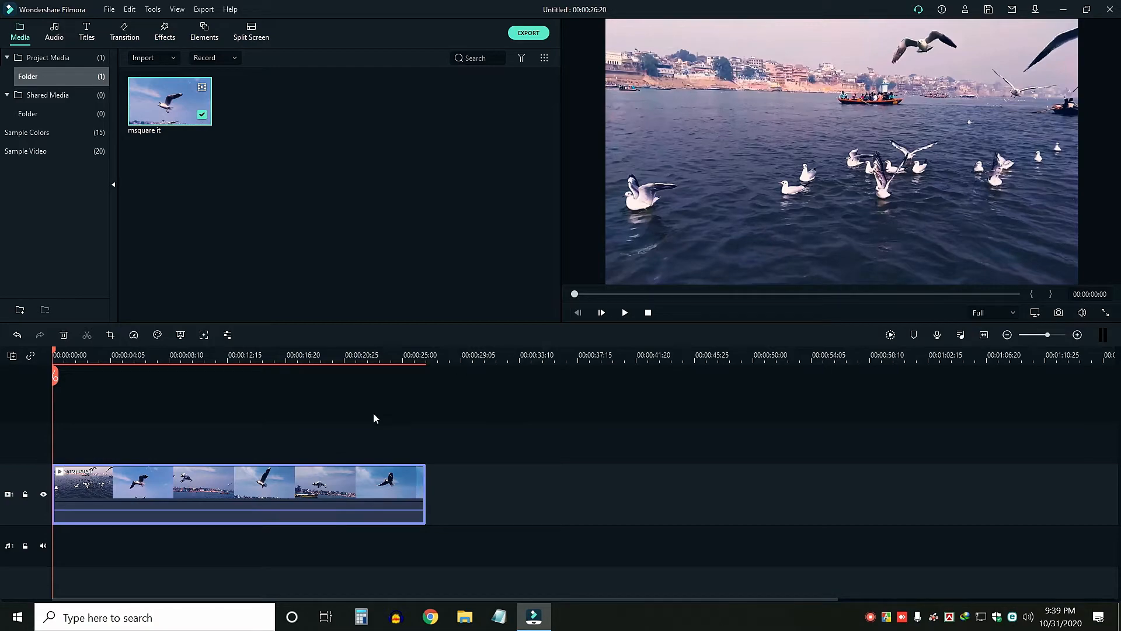
# - Split the seagull clip at 00:00:03:07 and delete its opening part
pyautogui.press('space')
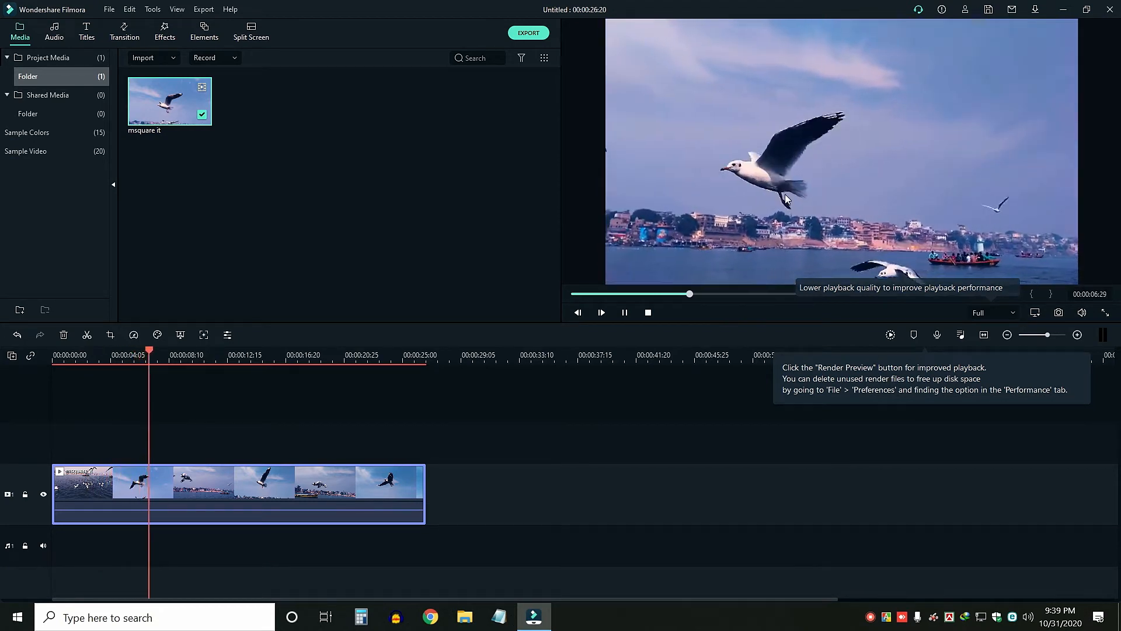
pyautogui.press('space')
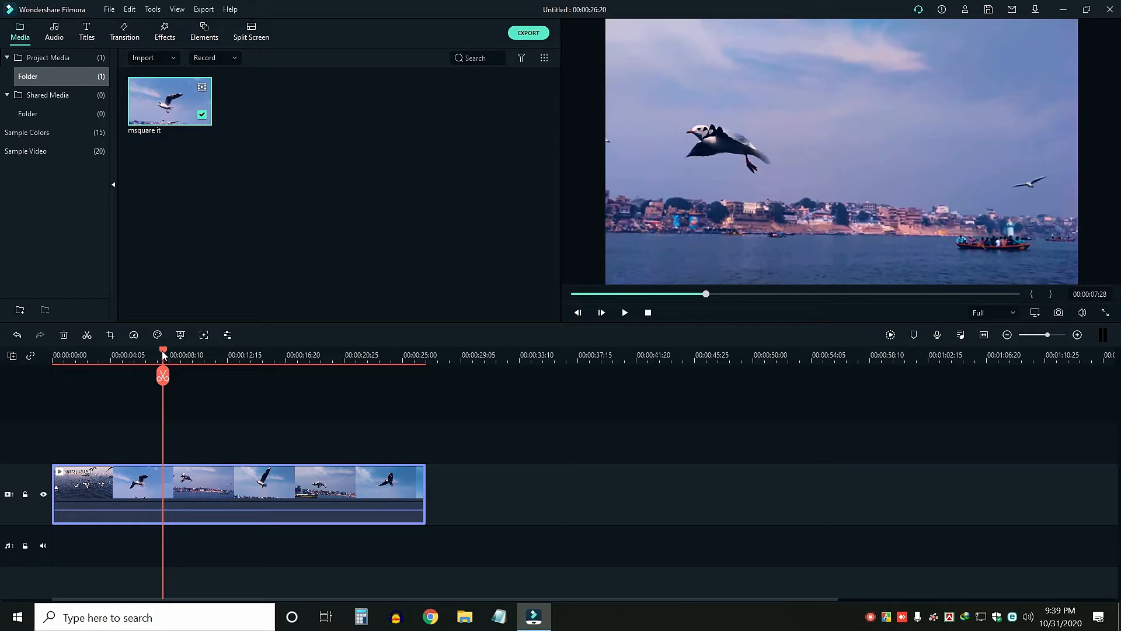
pyautogui.moveTo(163, 355); pyautogui.dragTo(97, 366)
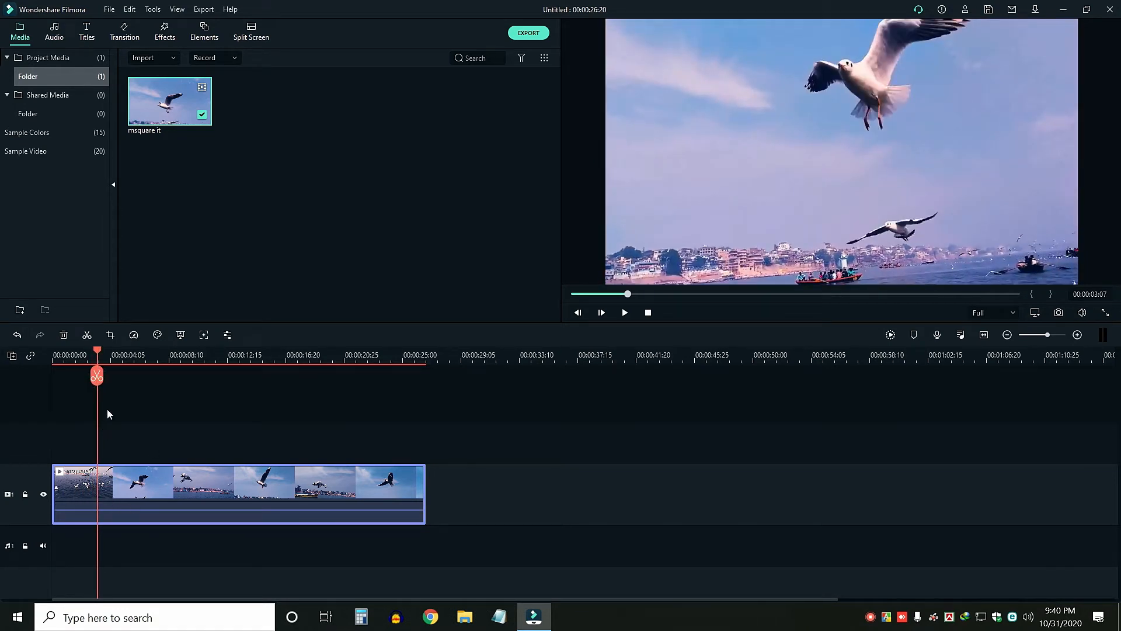
pyautogui.click(97, 377)
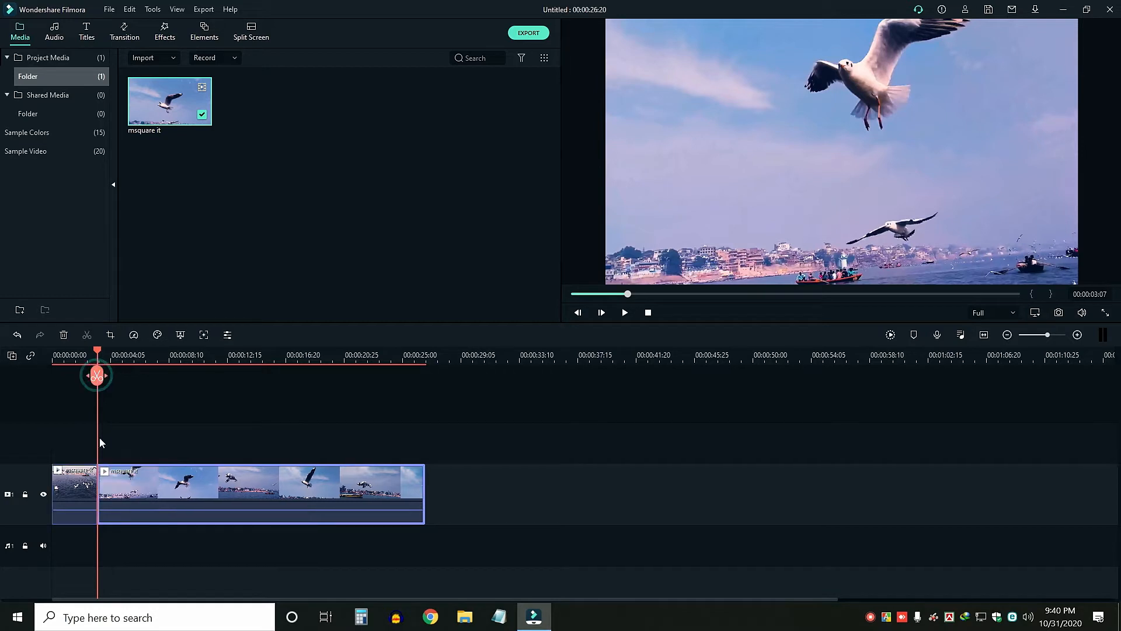
pyautogui.click(75, 500)
pyautogui.press('Delete')
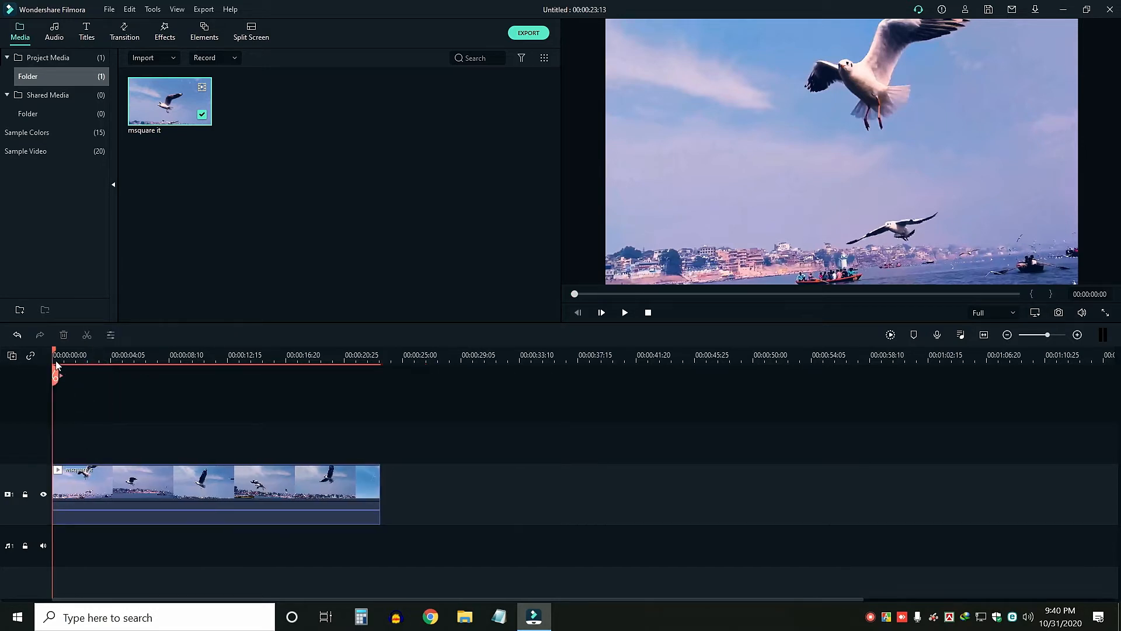
# - Split the seagull clip at 00:00:22:13 and delete the short end part
pyautogui.moveTo(55, 355); pyautogui.dragTo(366, 360)
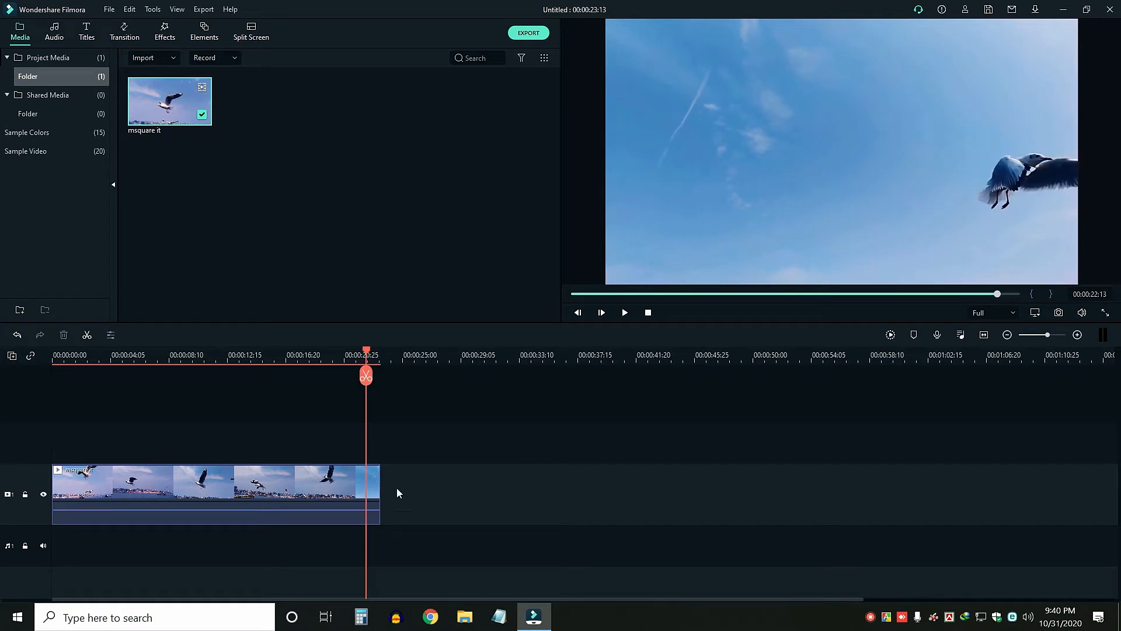
pyautogui.click(366, 376)
pyautogui.moveTo(398, 423); pyautogui.dragTo(375, 518)
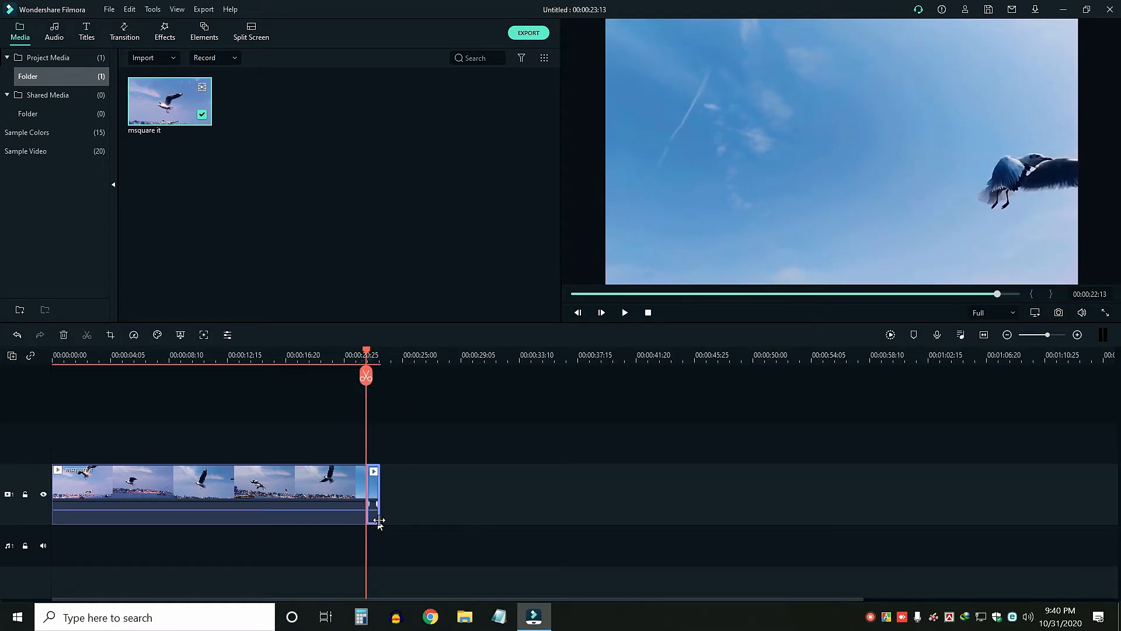
pyautogui.press('Delete')
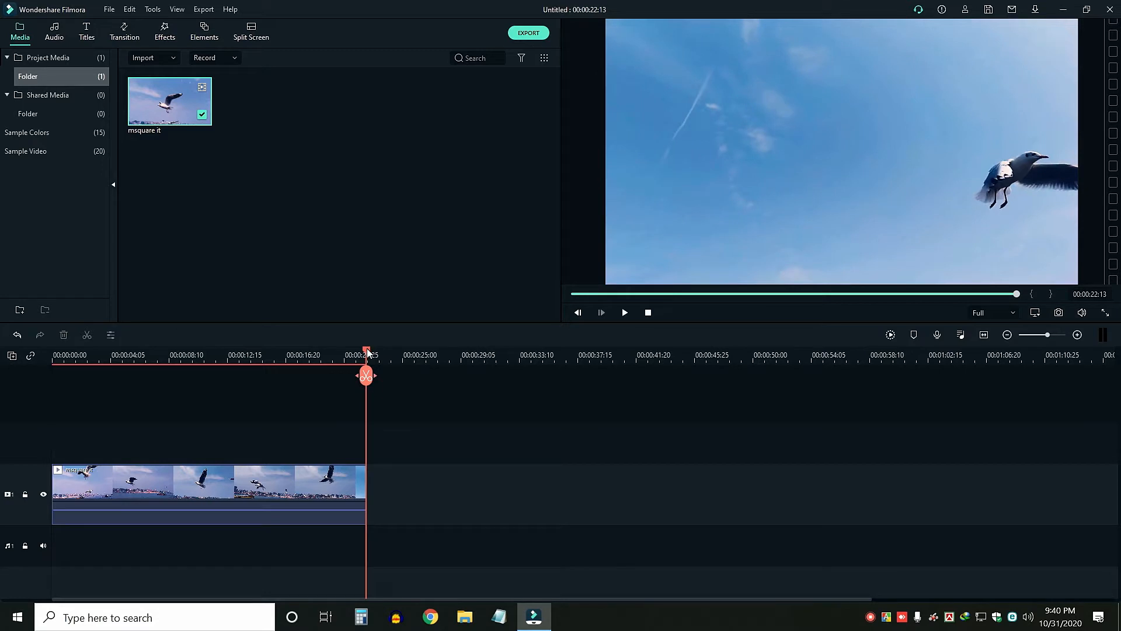
# - Return the playhead to the clip's start and enable Motion Tracking for the seagull clip
pyautogui.moveTo(368, 351); pyautogui.dragTo(369, 402)
pyautogui.moveTo(367, 355); pyautogui.dragTo(49, 396)
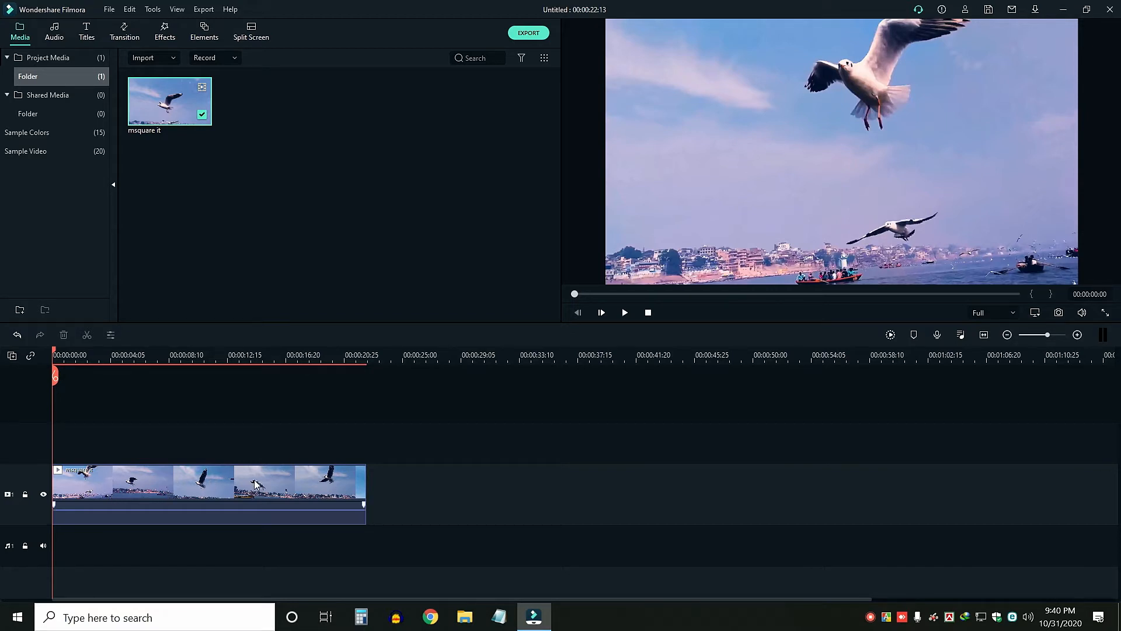
pyautogui.click(187, 487)
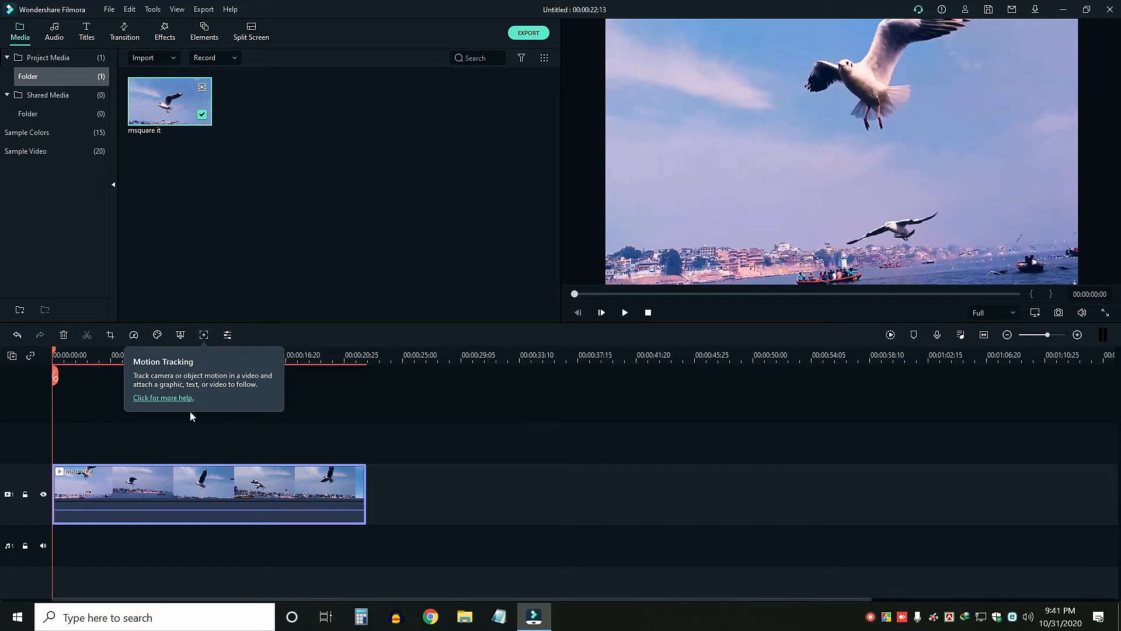
pyautogui.doubleClick(204, 486)
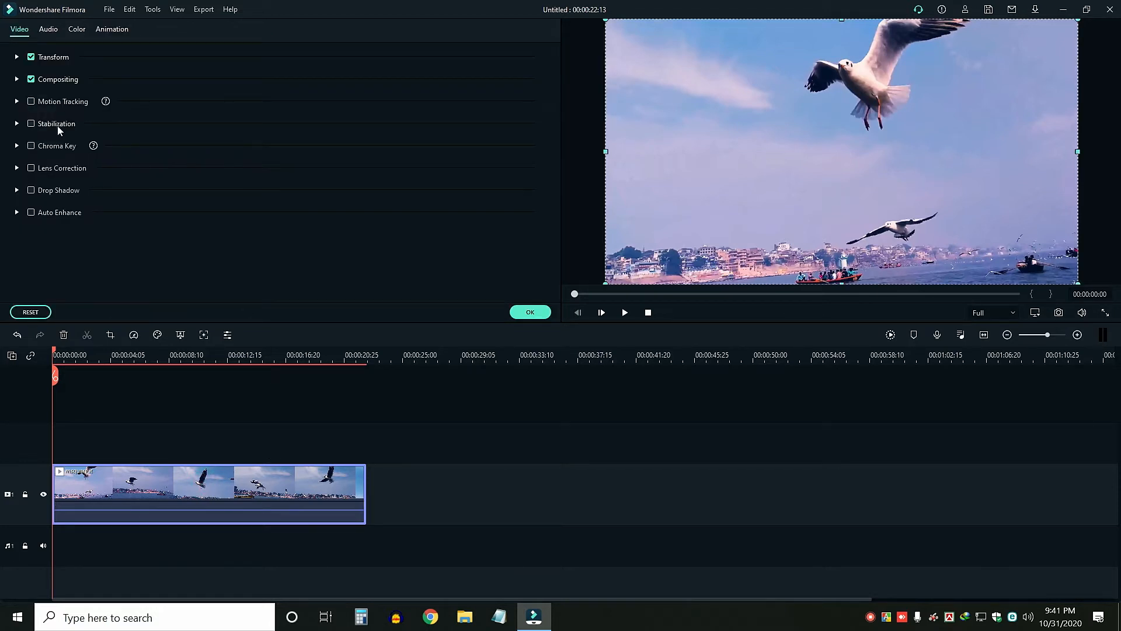
pyautogui.click(17, 102)
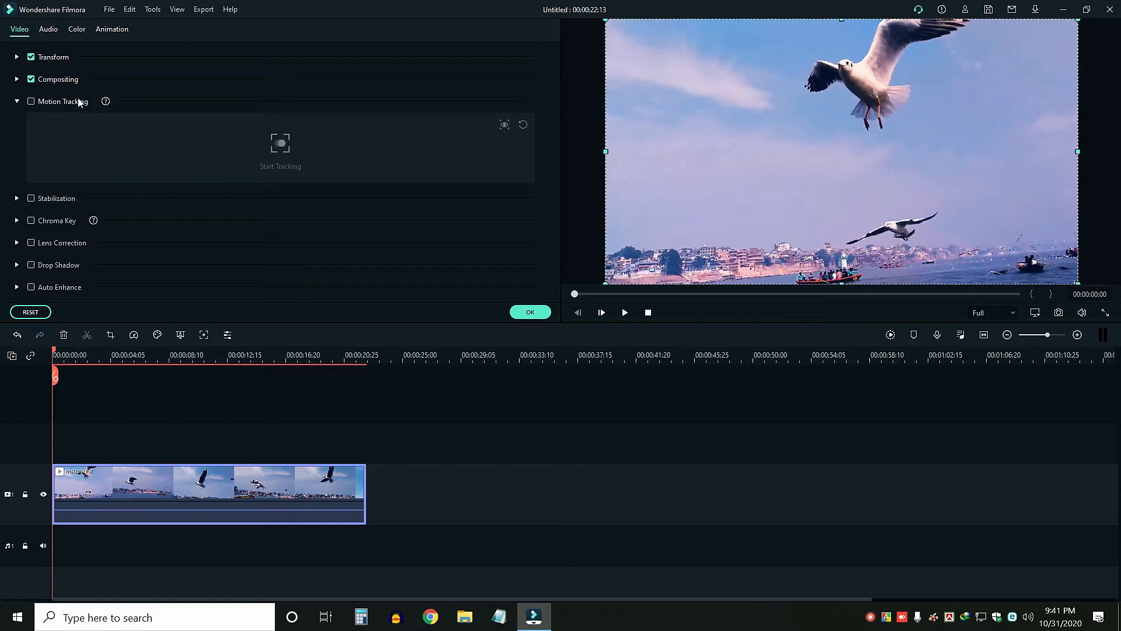
pyautogui.click(31, 102)
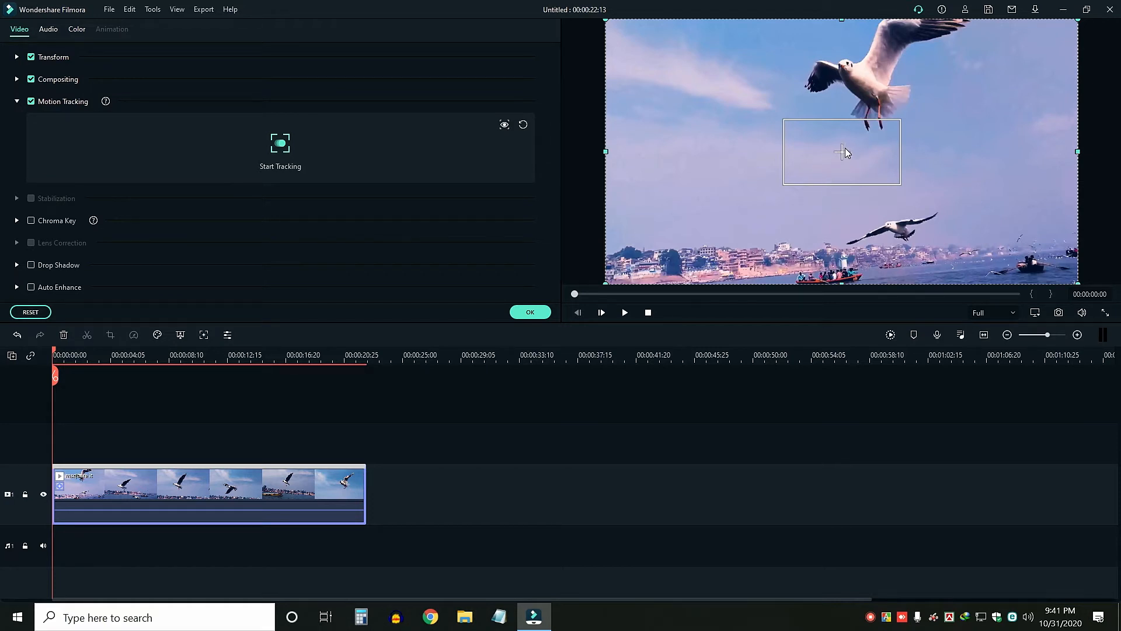
# - Shrink the tracking box onto the upper seagull's body, run the motion tracking and play back the tracked clip
pyautogui.click(786, 185)
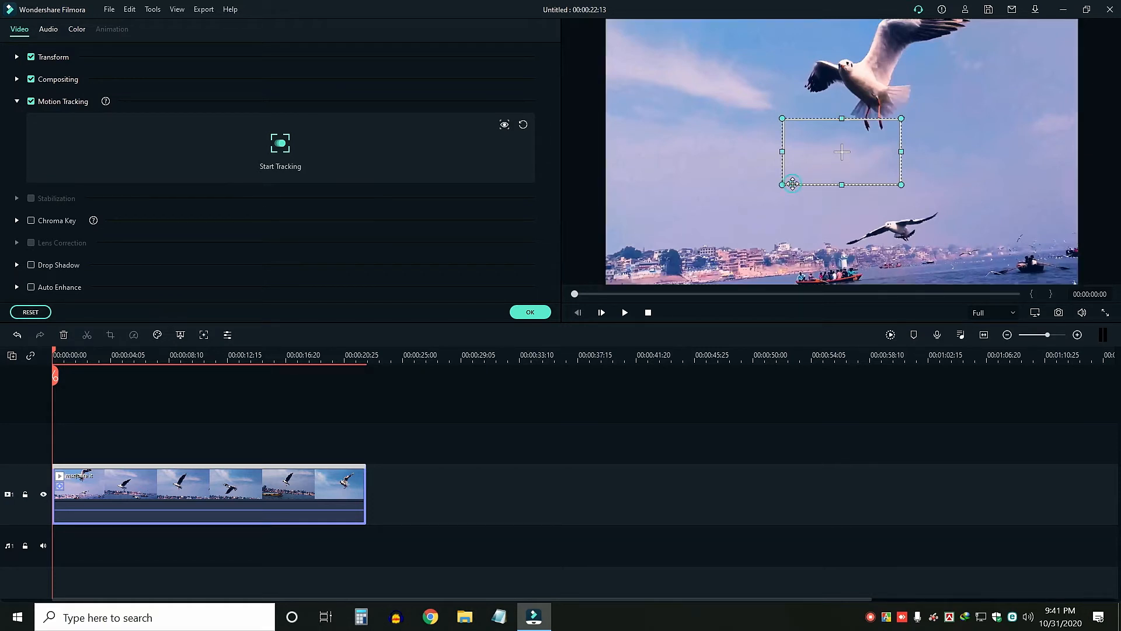
pyautogui.moveTo(782, 186); pyautogui.dragTo(867, 78)
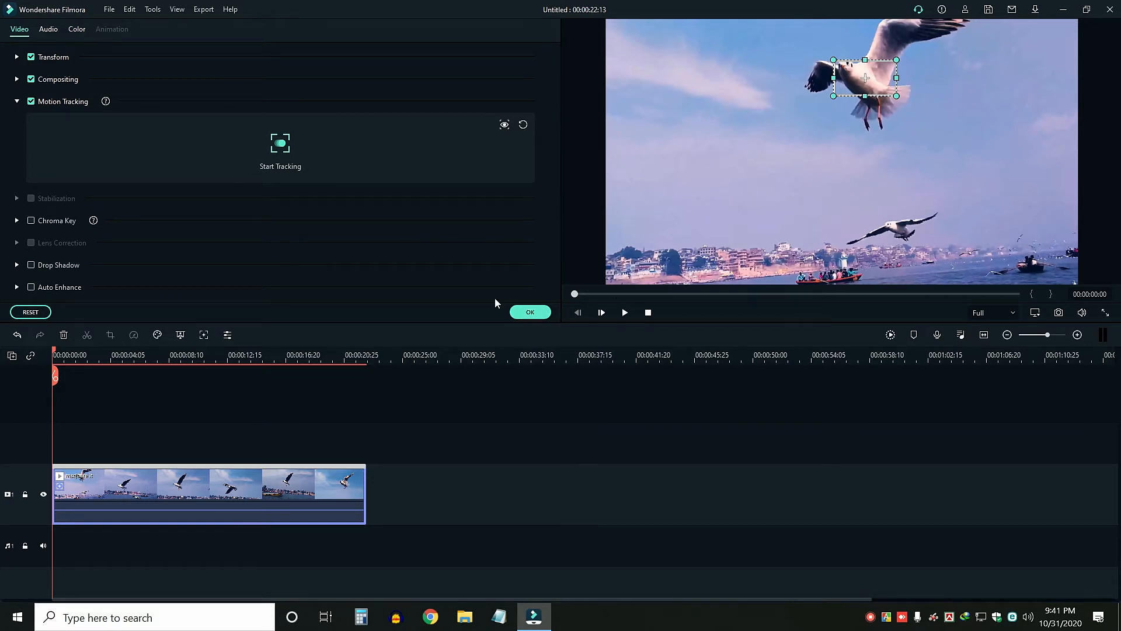
pyautogui.click(283, 146)
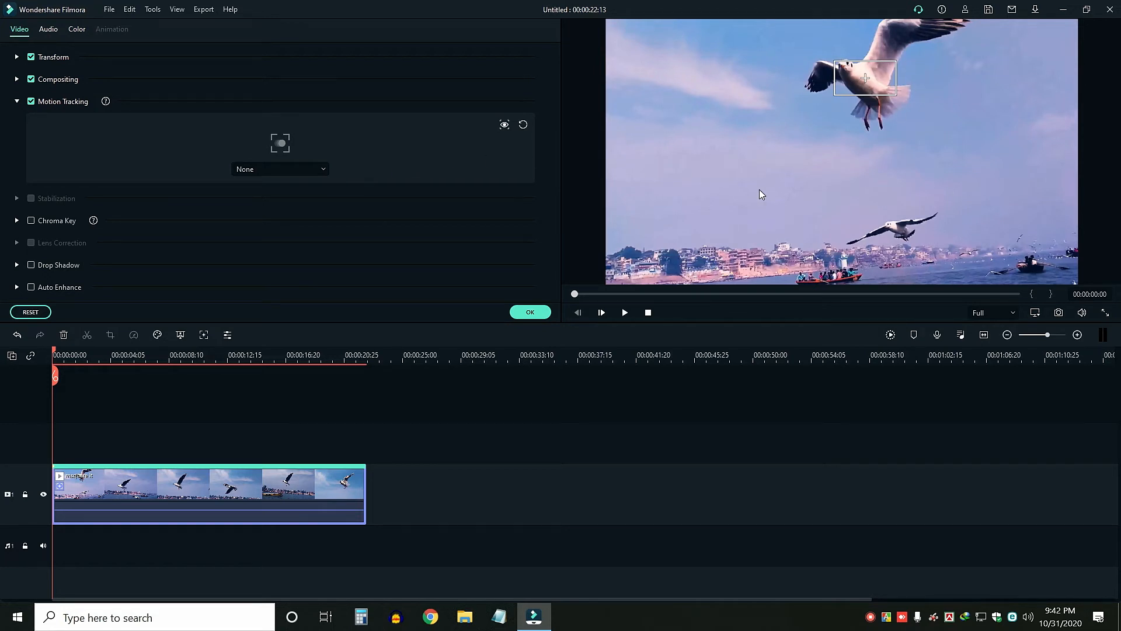
pyautogui.click(625, 313)
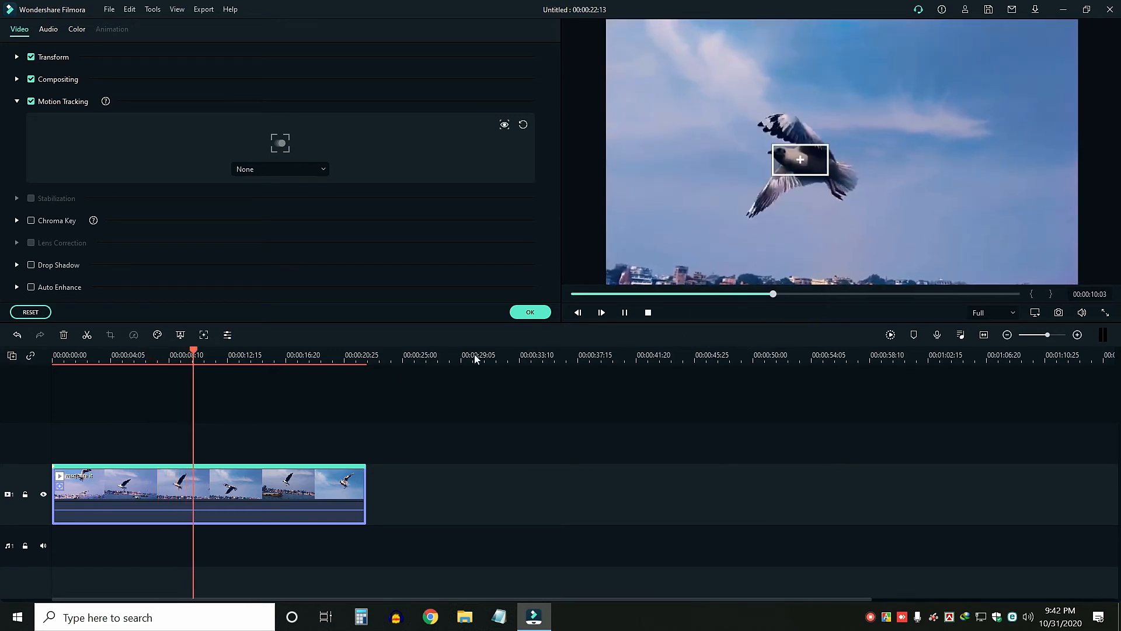
pyautogui.press('space')
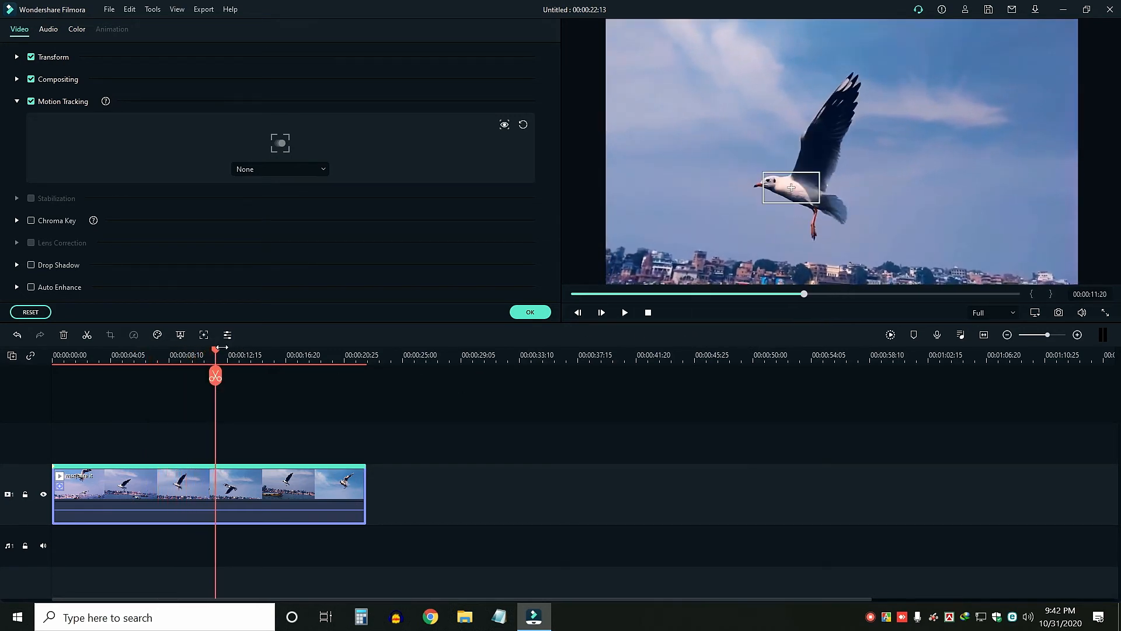
pyautogui.moveTo(191, 349); pyautogui.dragTo(12, 373)
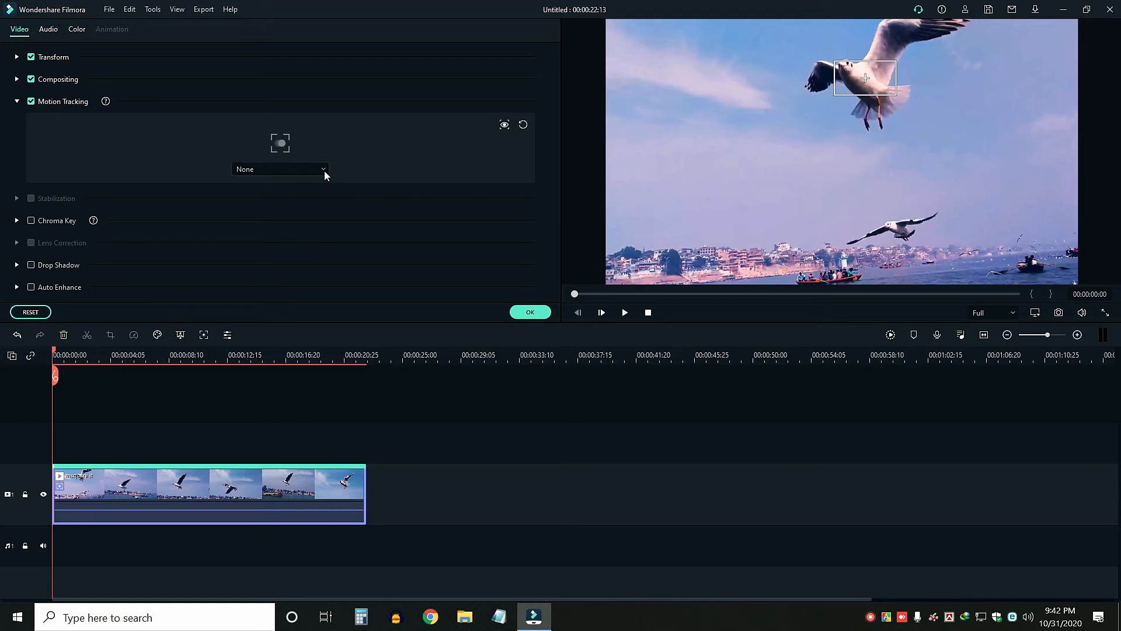
# - Import Gangchil.png from the desktop as the graphic that follows the motion track
pyautogui.click(273, 169)
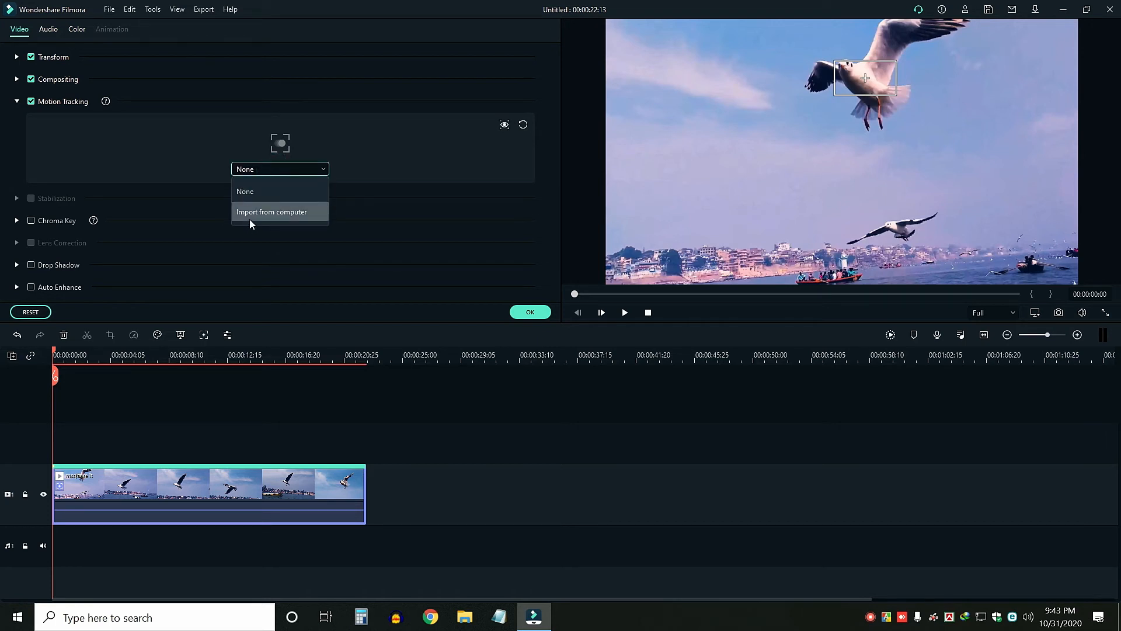
pyautogui.click(293, 212)
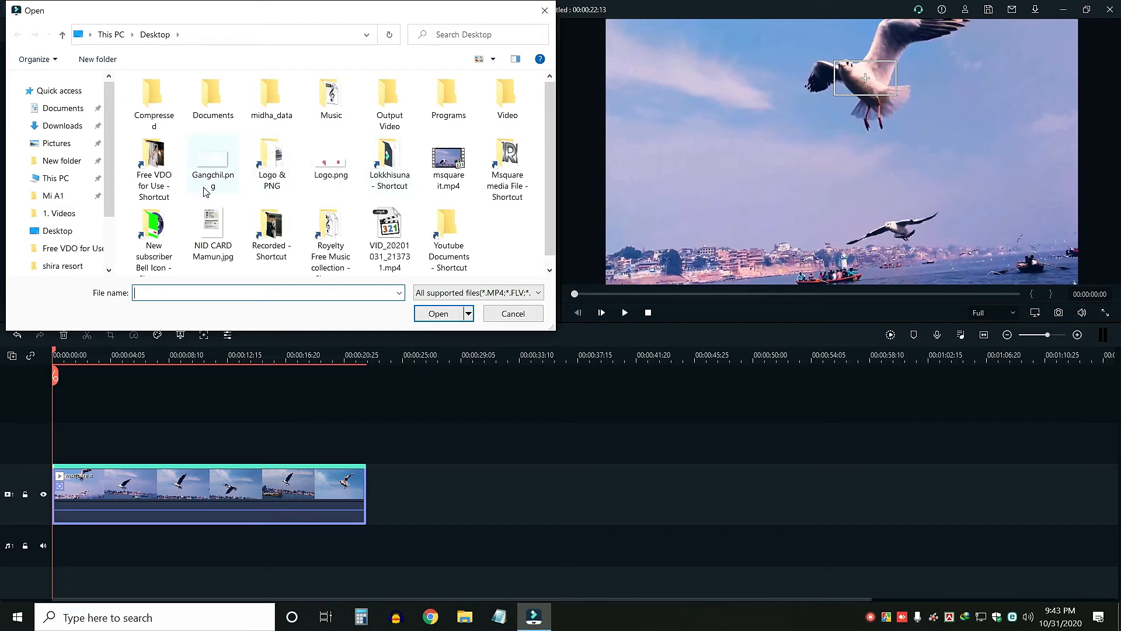
pyautogui.click(214, 172)
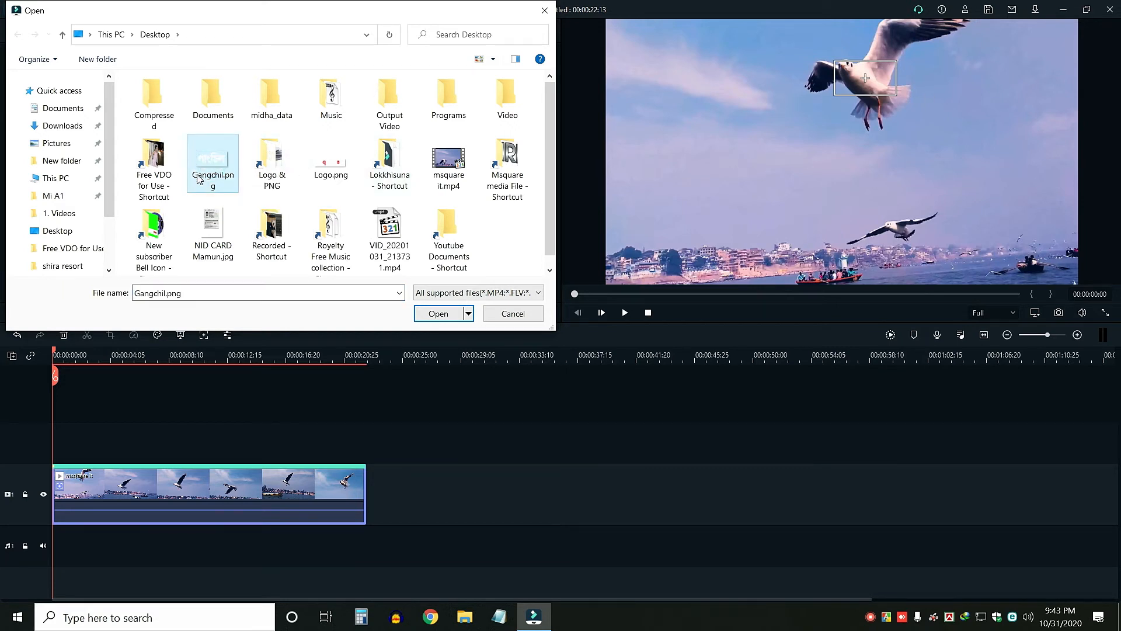
pyautogui.click(438, 314)
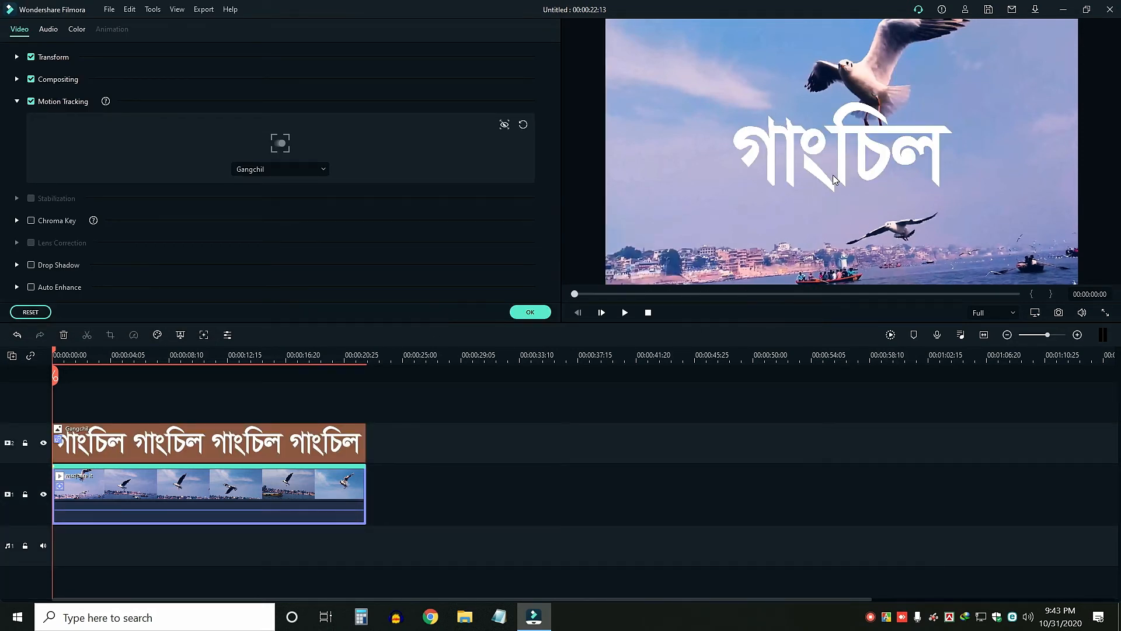
# - Scale the Gangchil graphic down, place it over the upper seagull's wing beside its body and accept the settings
pyautogui.click(792, 142)
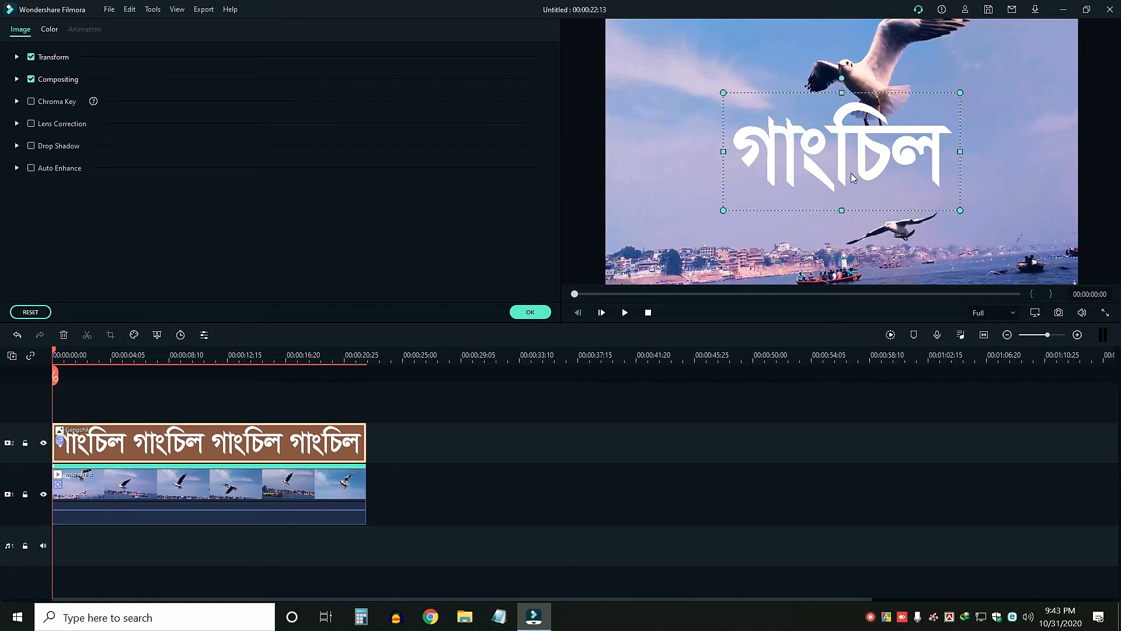
pyautogui.moveTo(722, 212); pyautogui.dragTo(920, 76)
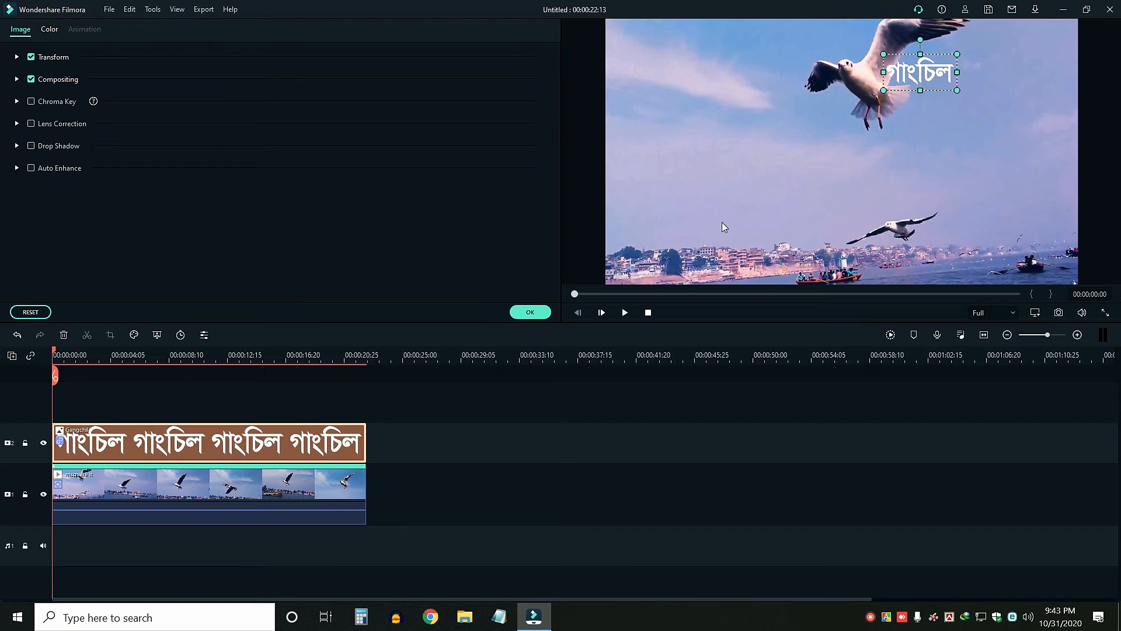
pyautogui.click(530, 313)
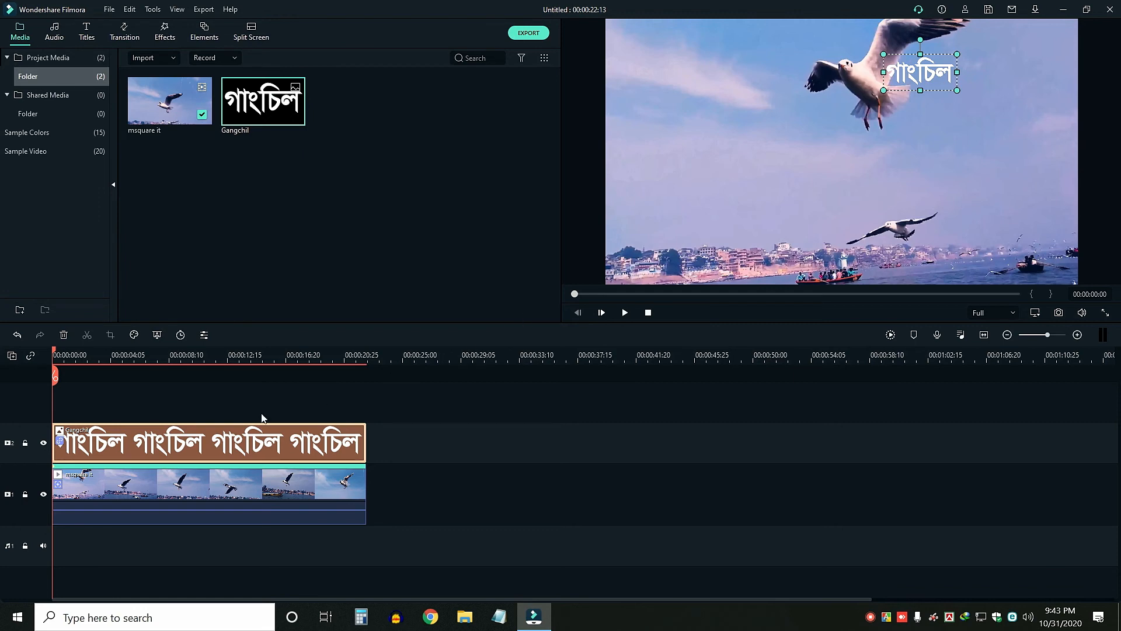
# - Play the whole clip and check at several points how the Gangchil graphic follows the seagull
pyautogui.click(626, 313)
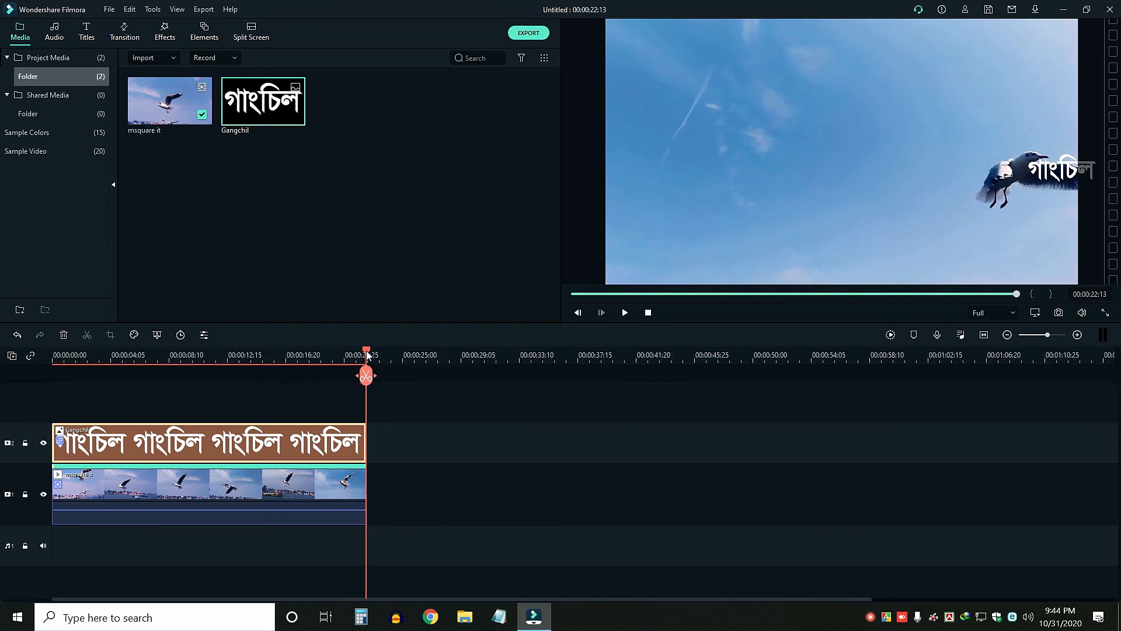
pyautogui.moveTo(367, 353); pyautogui.dragTo(24, 380)
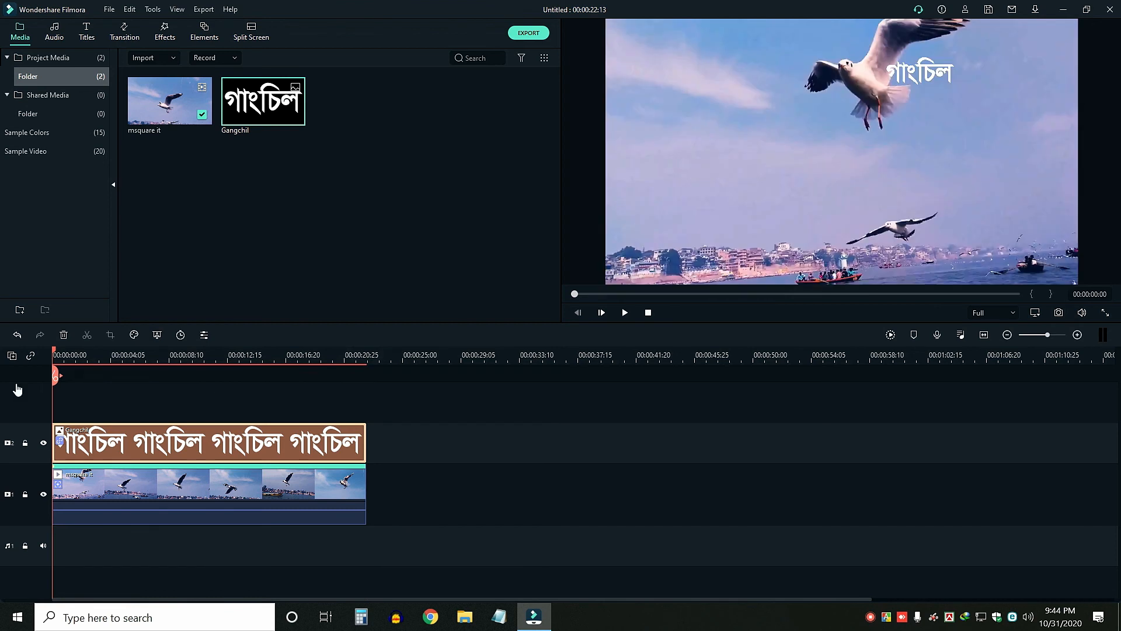
pyautogui.click(167, 356)
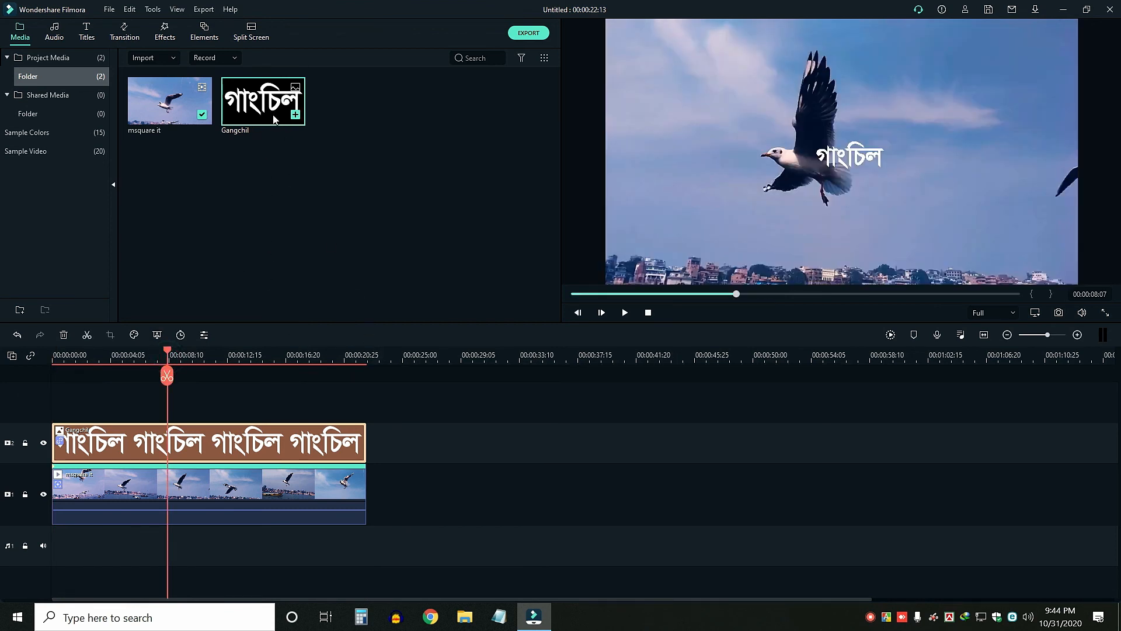
pyautogui.click(226, 357)
pyautogui.click(301, 358)
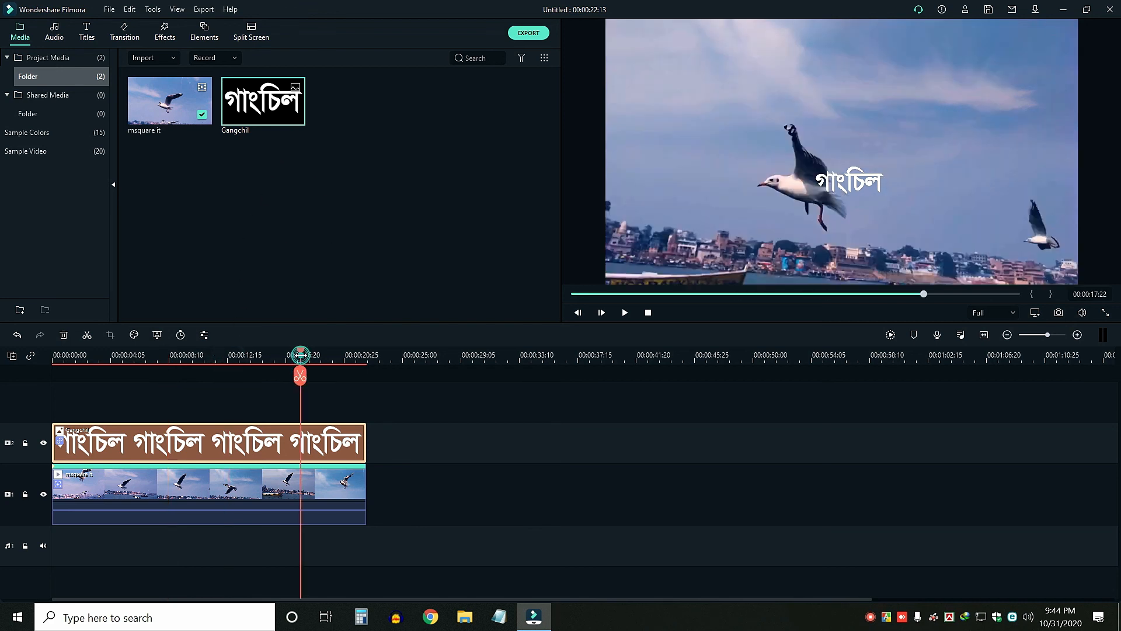
pyautogui.moveTo(319, 353); pyautogui.dragTo(349, 358)
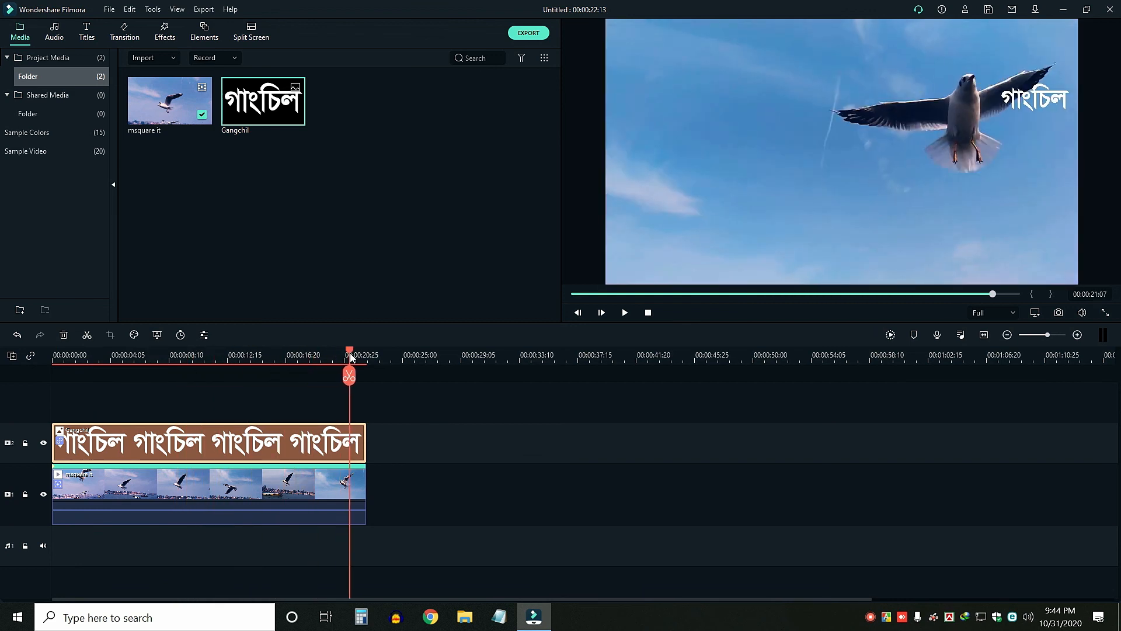